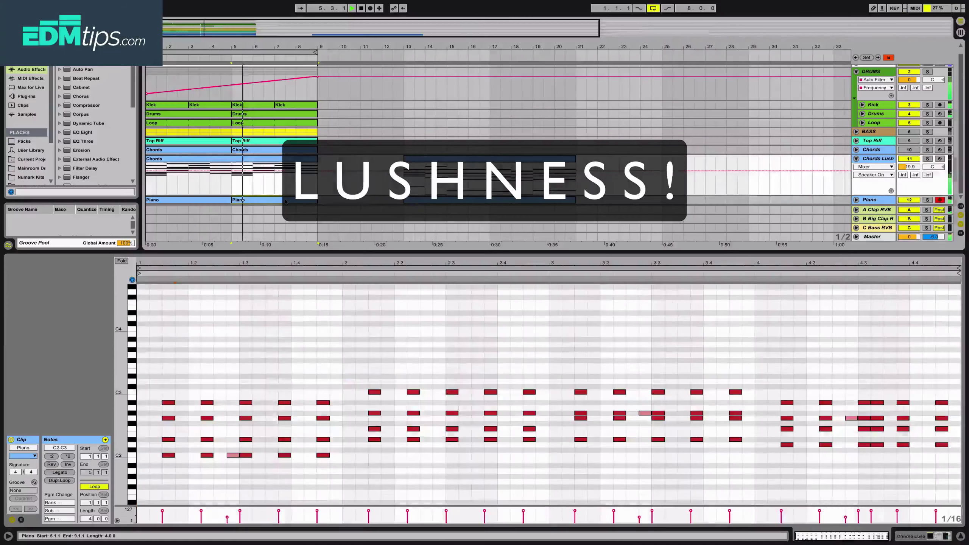
Select the Piano clip in the arrangement so its riff notes show in the piano roll.
click(285, 202)
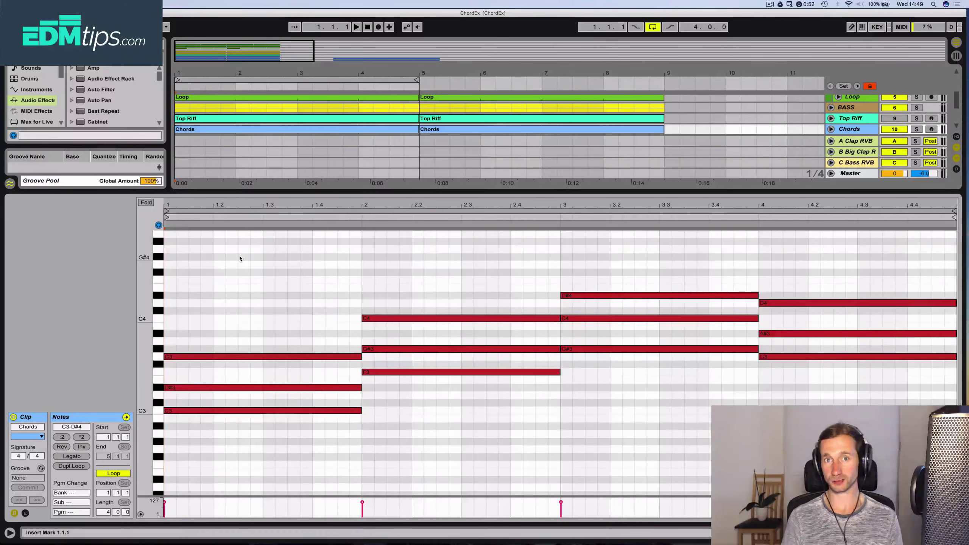
Start playback to audition the Chords clip's four-chord progression.
key(space)
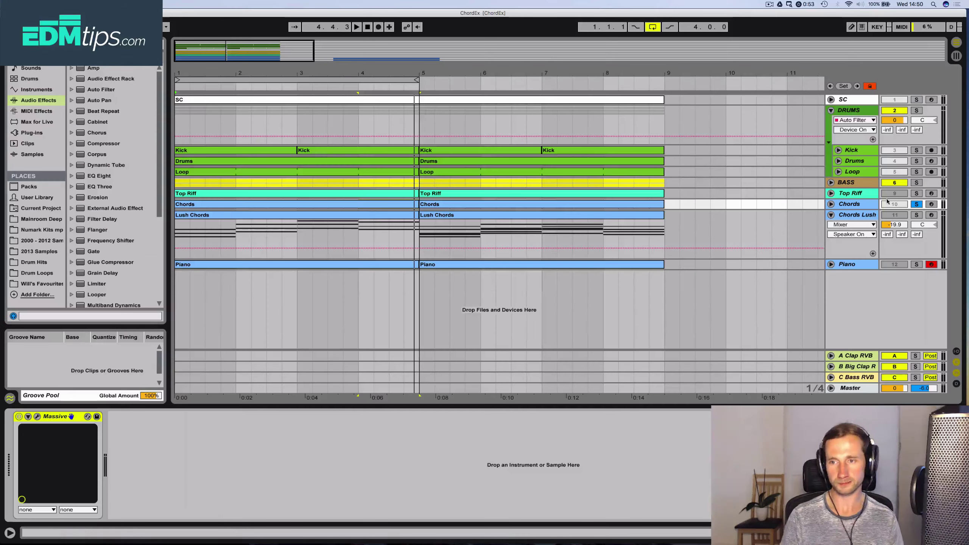
Solo the Chords Lush track, then open the Lush Chords clip and play it.
click(916, 215)
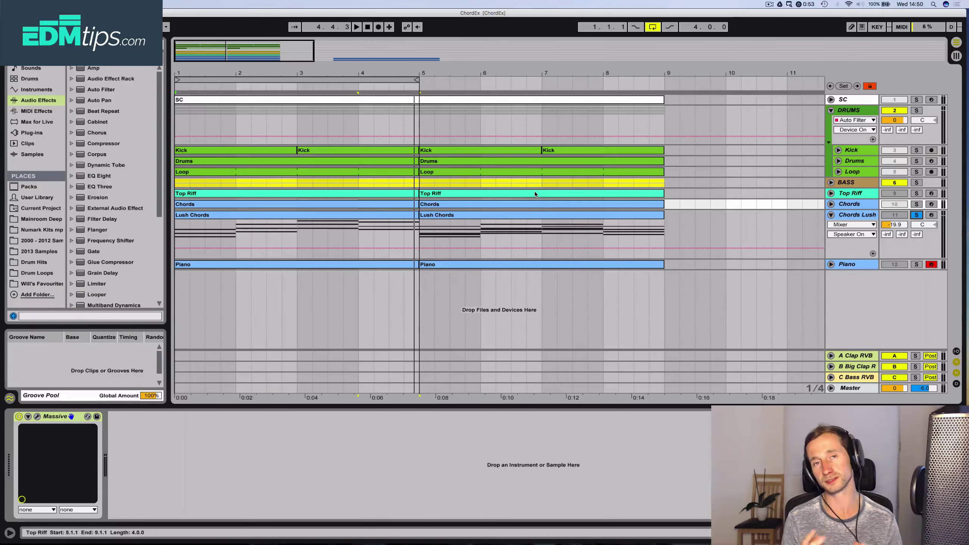
click(180, 217)
double_click(180, 216)
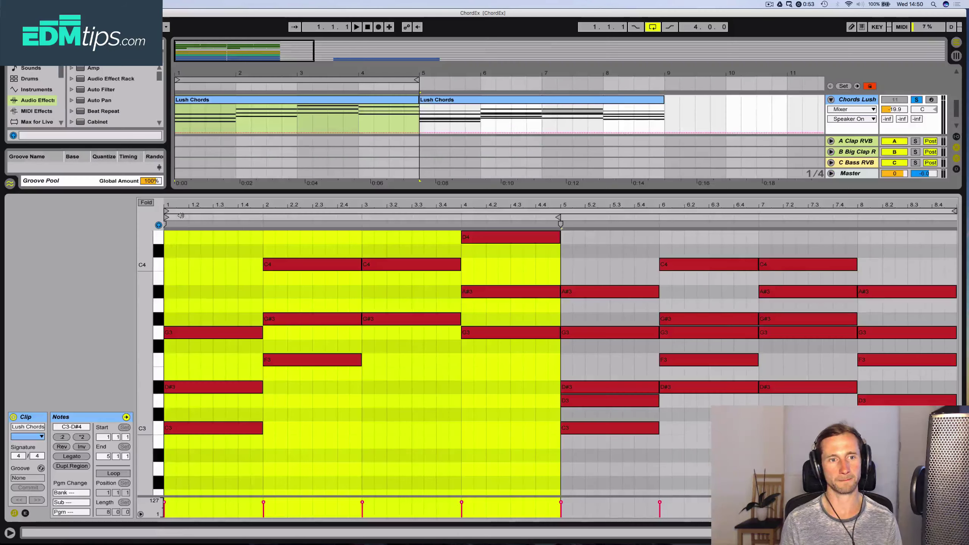
key(space)
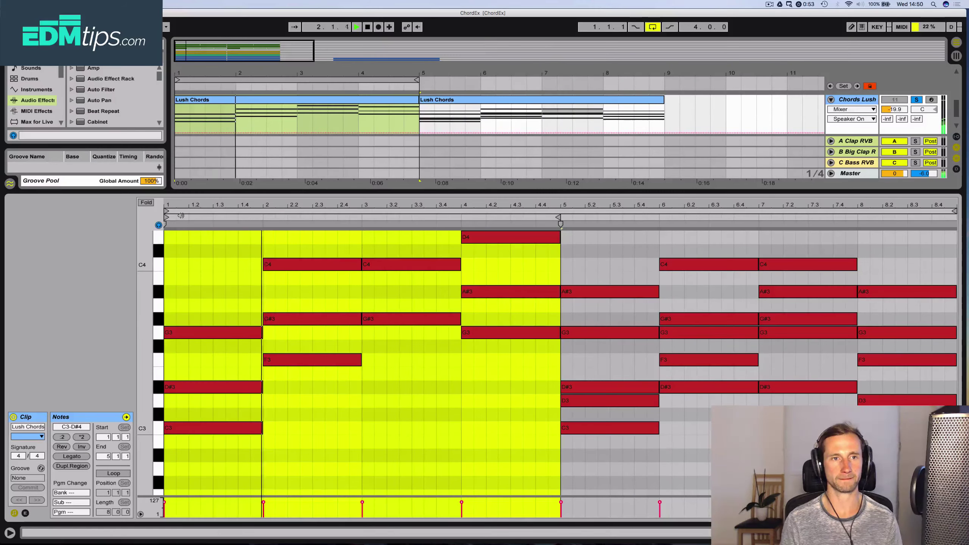
Return to the arrangement, stop playback, and reopen the Lush Chords clip in the note editor.
key(shift+Tab)
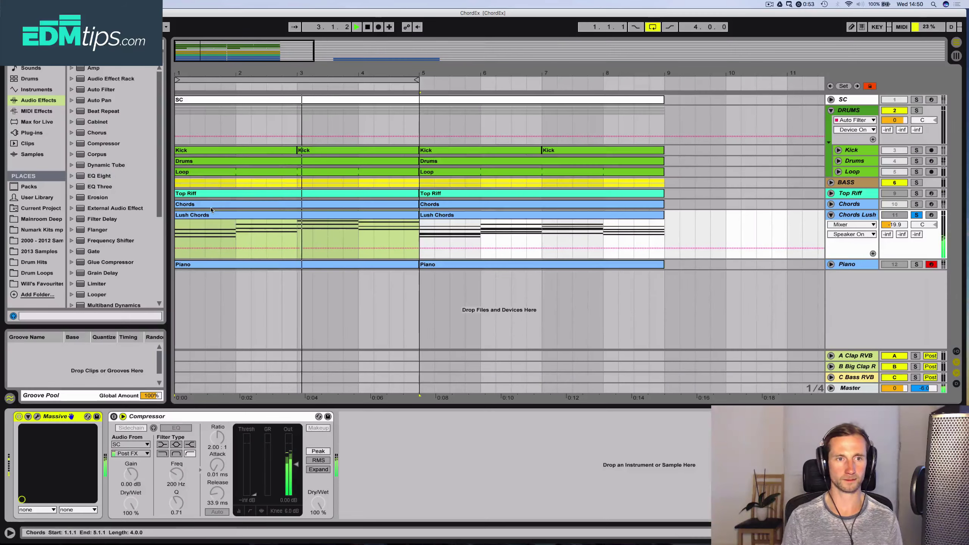
click(209, 206)
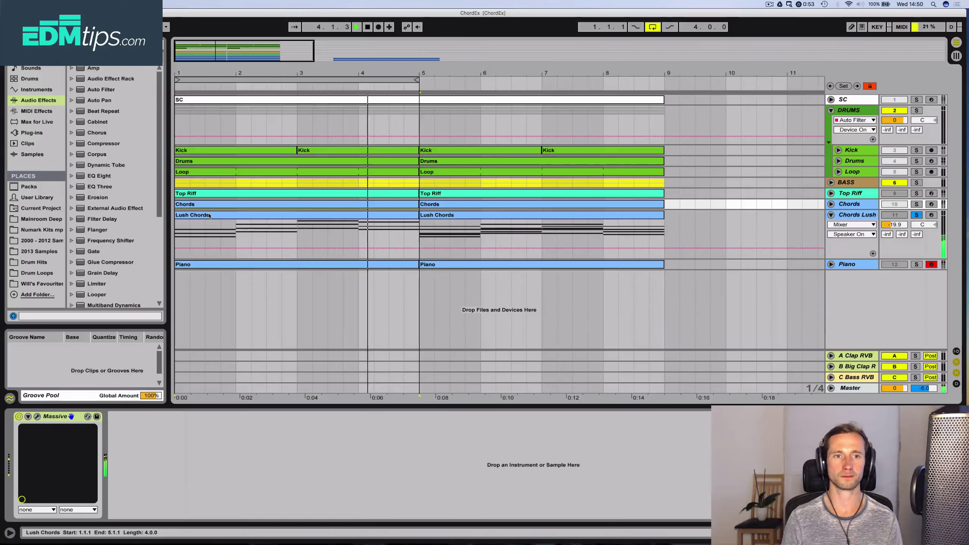
key(space)
double_click(209, 215)
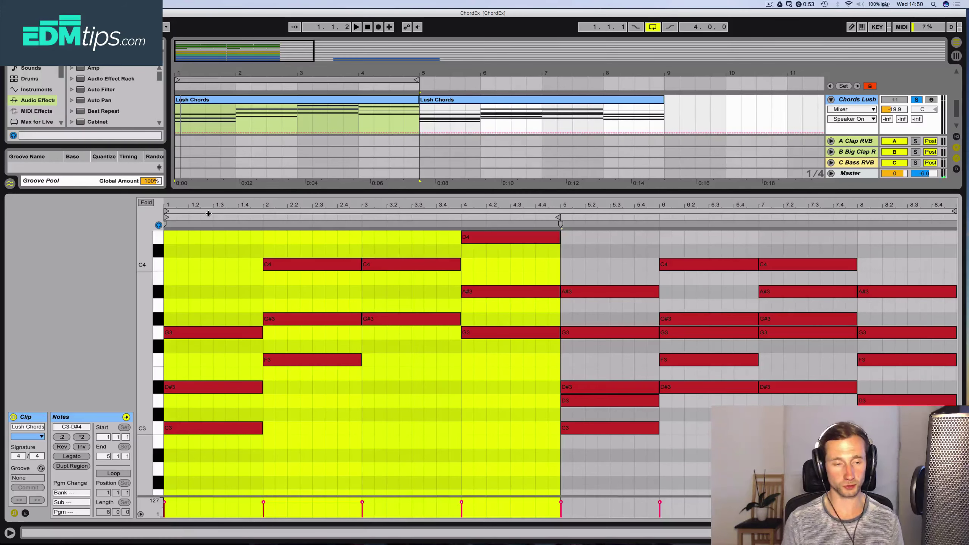
mouse_move(183, 205)
mouse_down()
mouse_move(184, 241)
mouse_move(180, 229)
mouse_up()
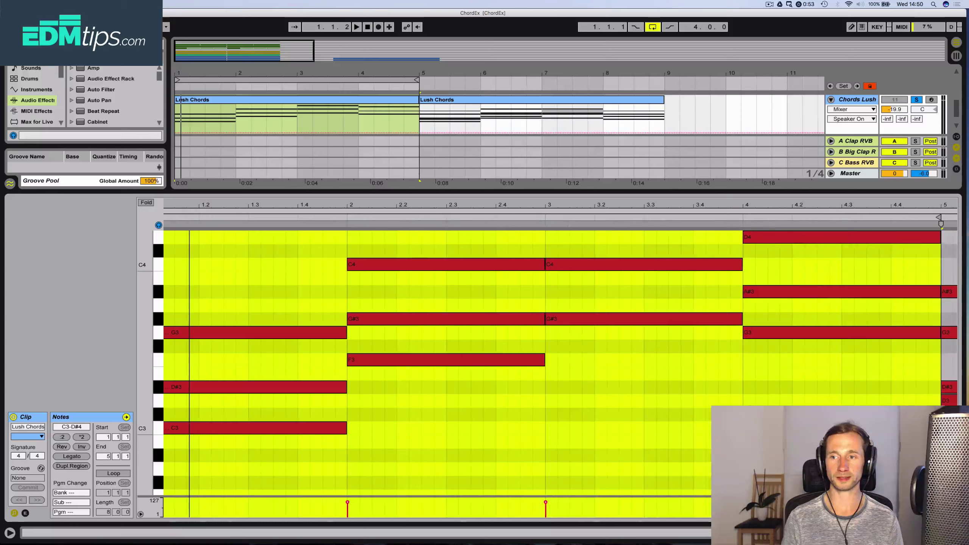
click(179, 249)
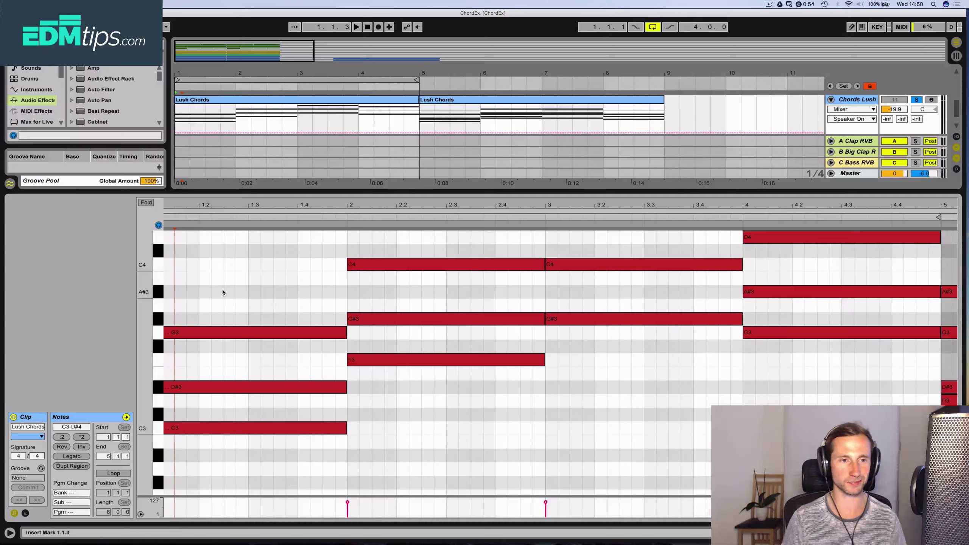
key(minus)
drag(229, 204, 229, 202)
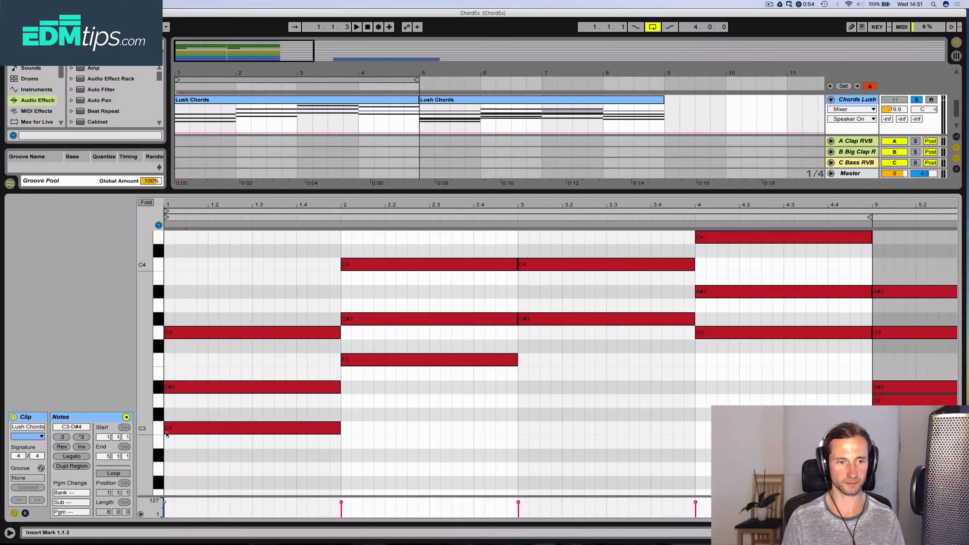
click(173, 448)
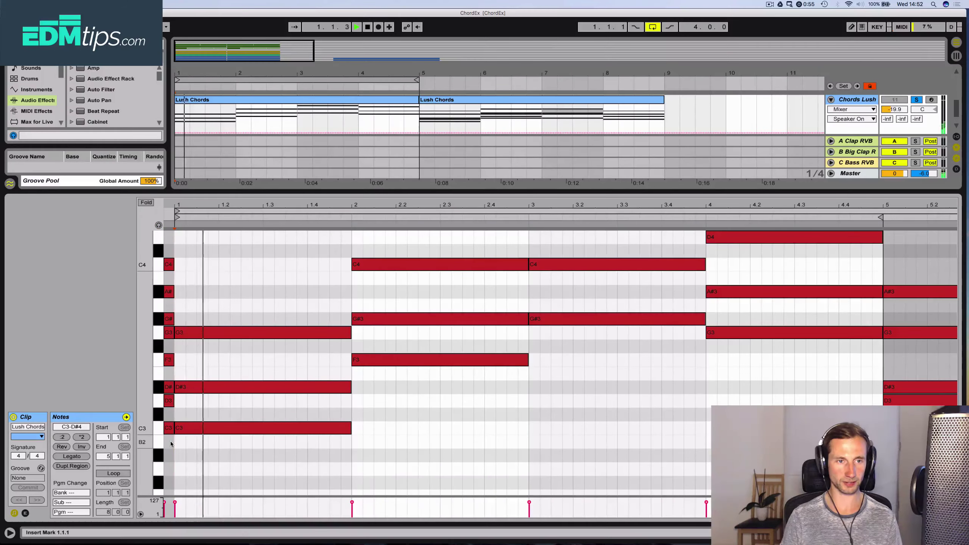
scroll(217, 289, up, 3)
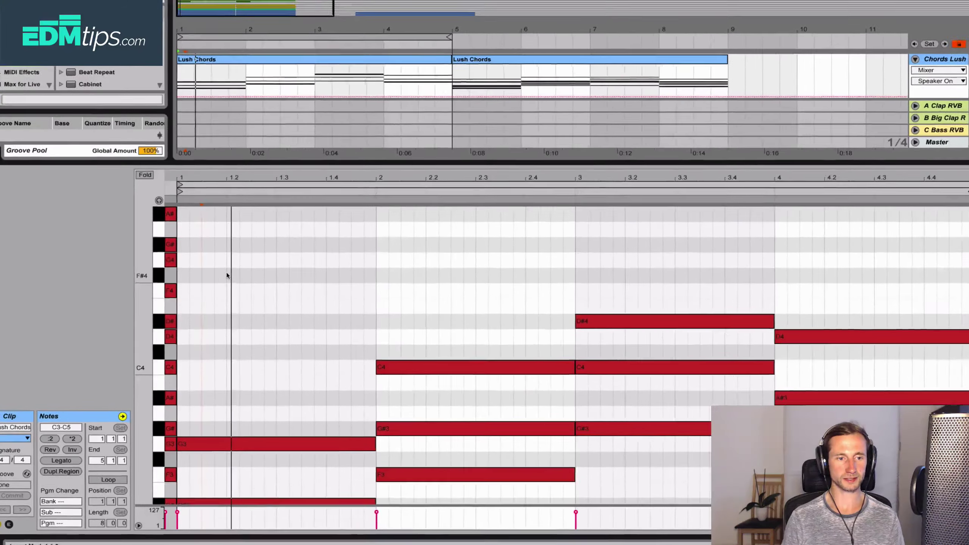
Audition the C minor scale from C3 to G#3, then copy the first chord's G3 up to A#3.
scroll(226, 273, down, 3)
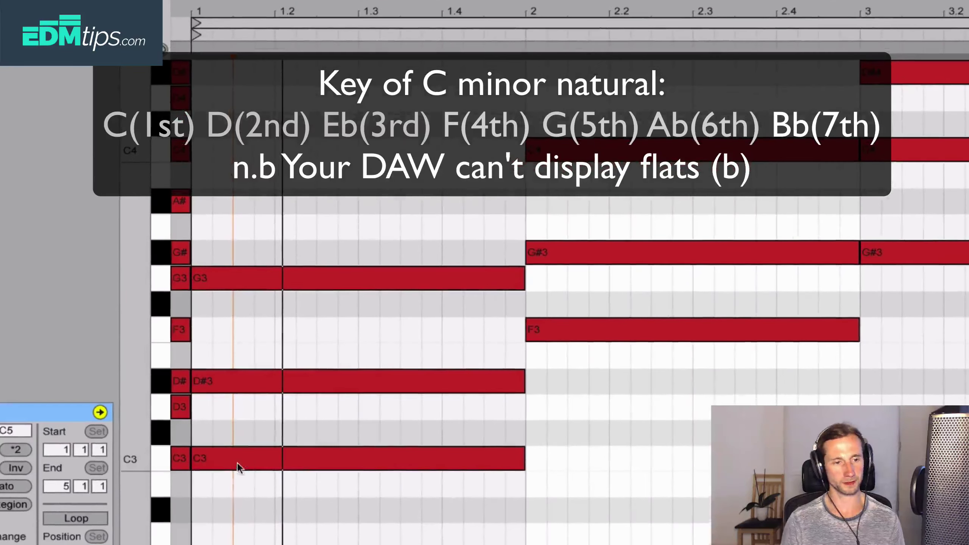
click(174, 459)
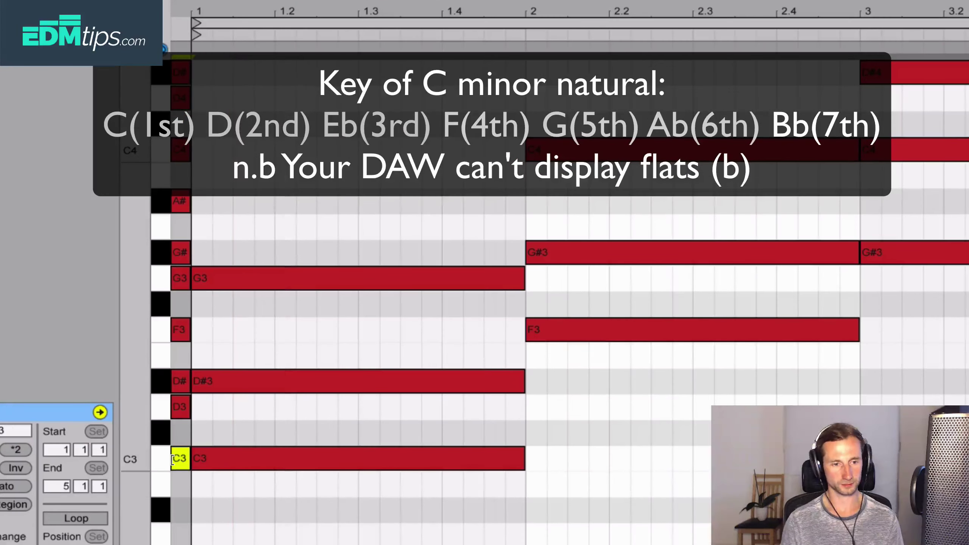
click(182, 411)
click(184, 385)
click(179, 329)
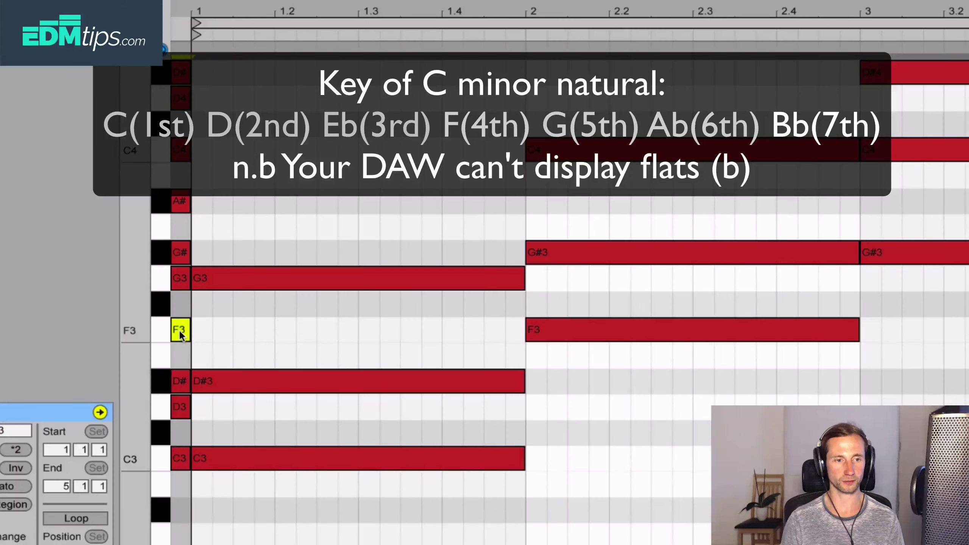
click(185, 281)
click(183, 258)
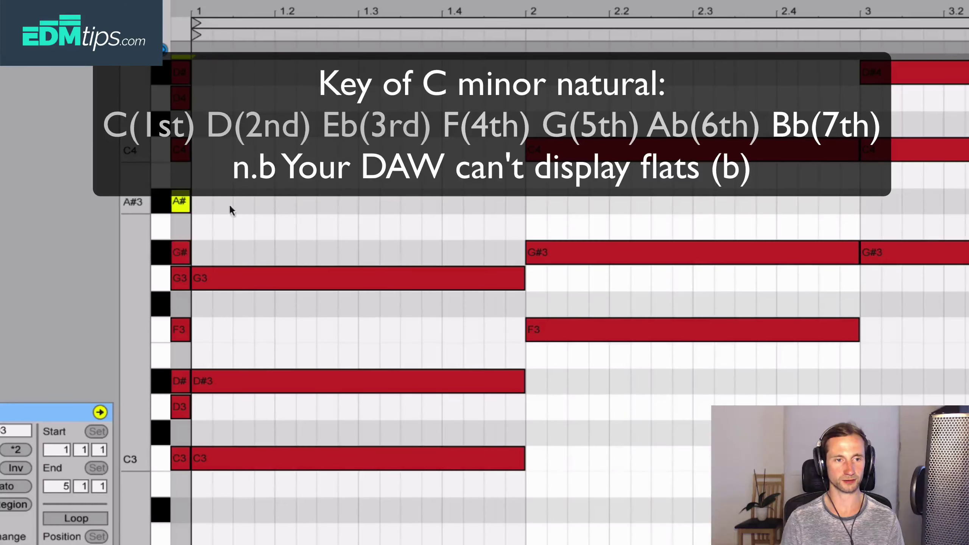
drag(271, 274, 277, 201)
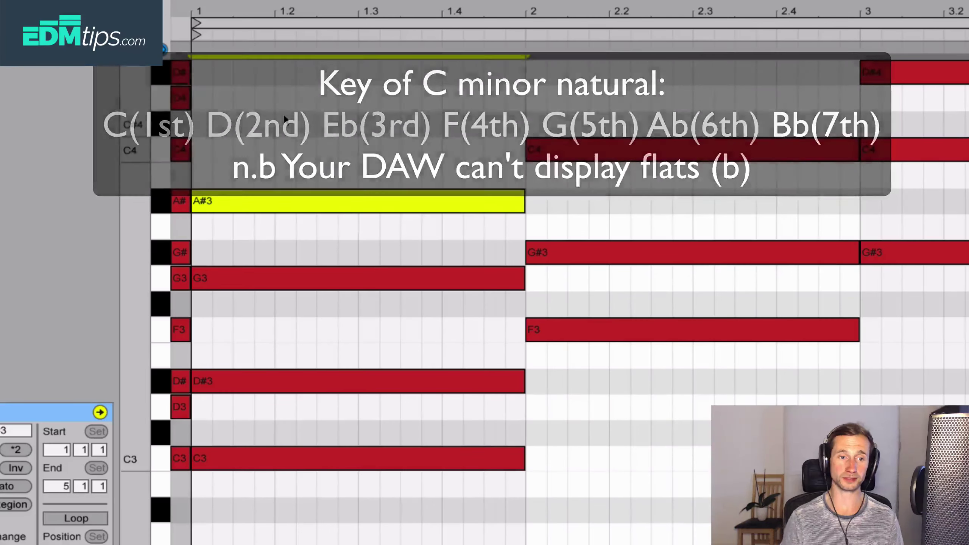
key(space)
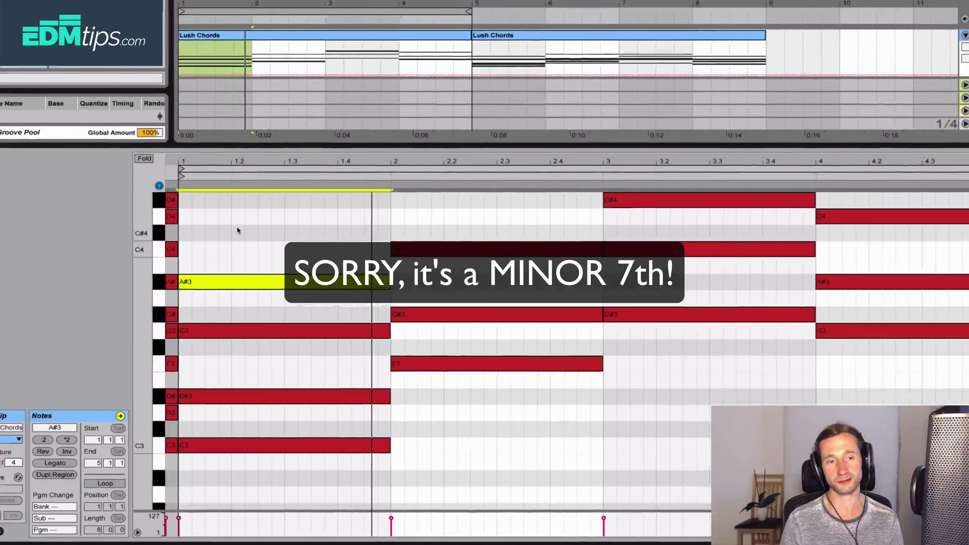
Deselect the A#3 note and play the clip to hear the new seventh.
click(181, 251)
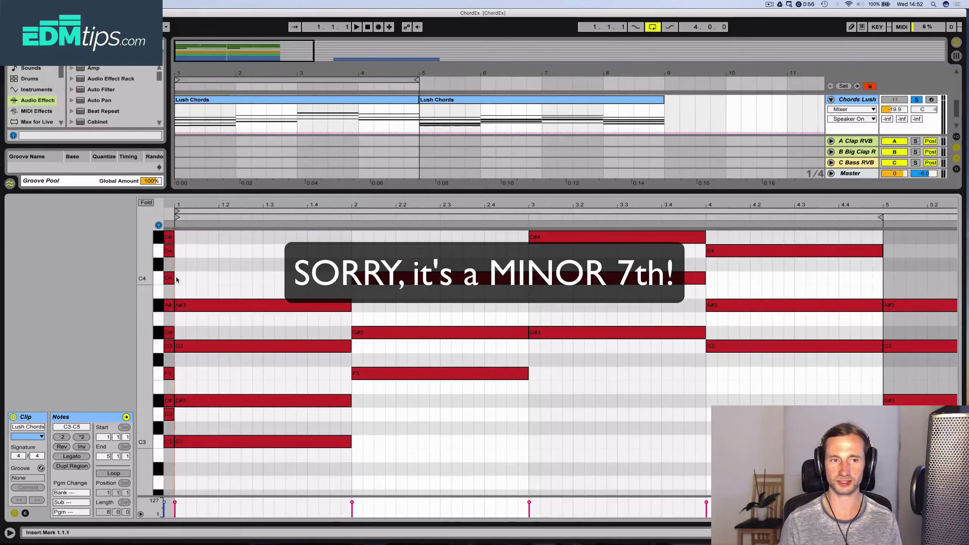
key(space)
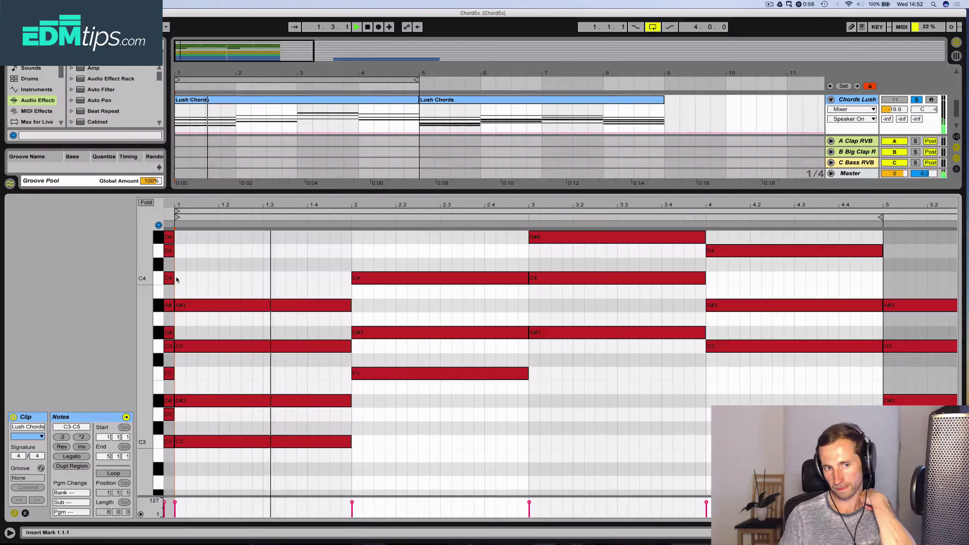
key(space)
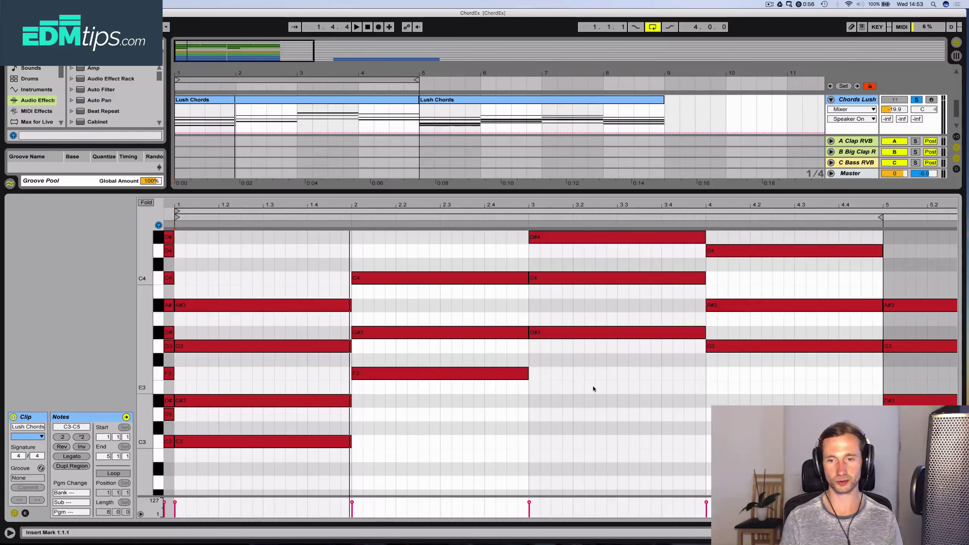
scroll(590, 391, up, 3)
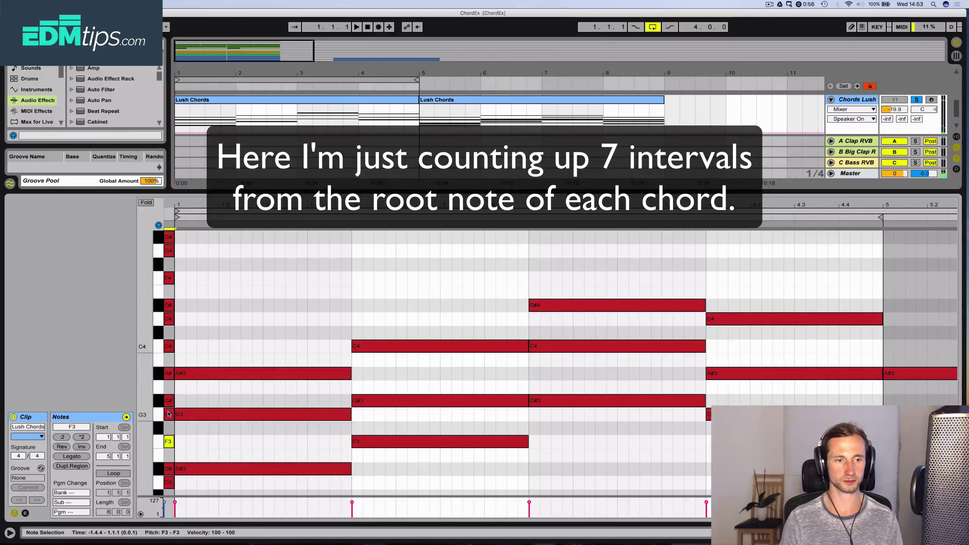
Count up from G#3 and draw a D#4 note spanning bar 2.
click(169, 401)
click(169, 374)
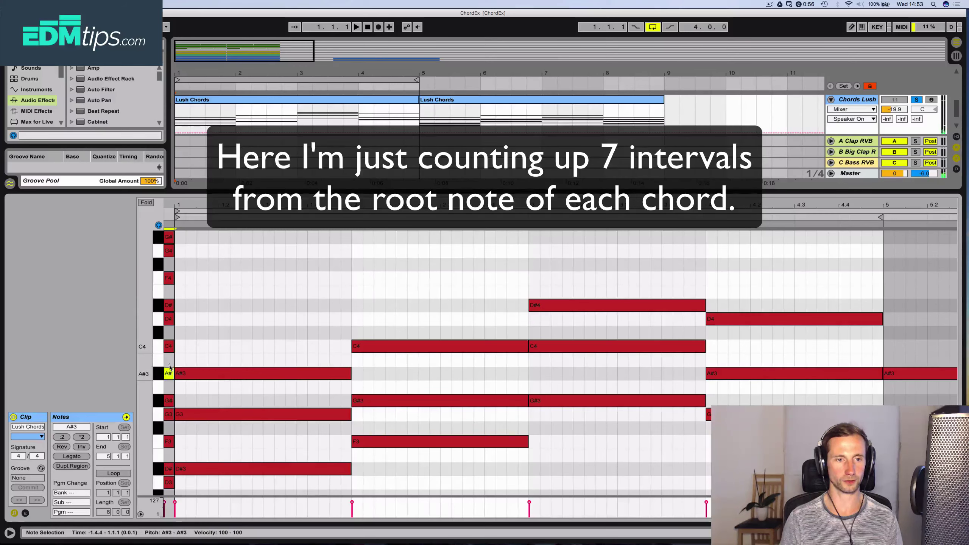
click(169, 347)
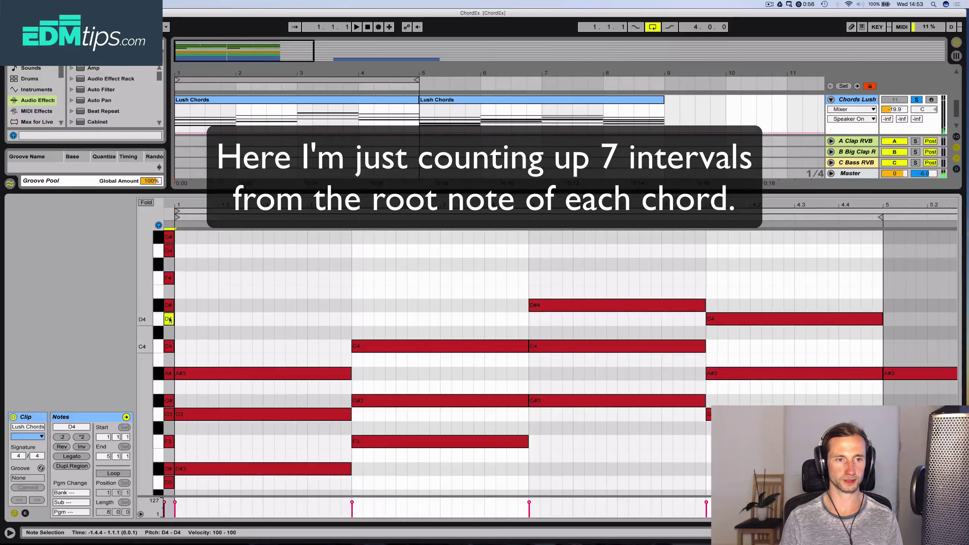
click(168, 307)
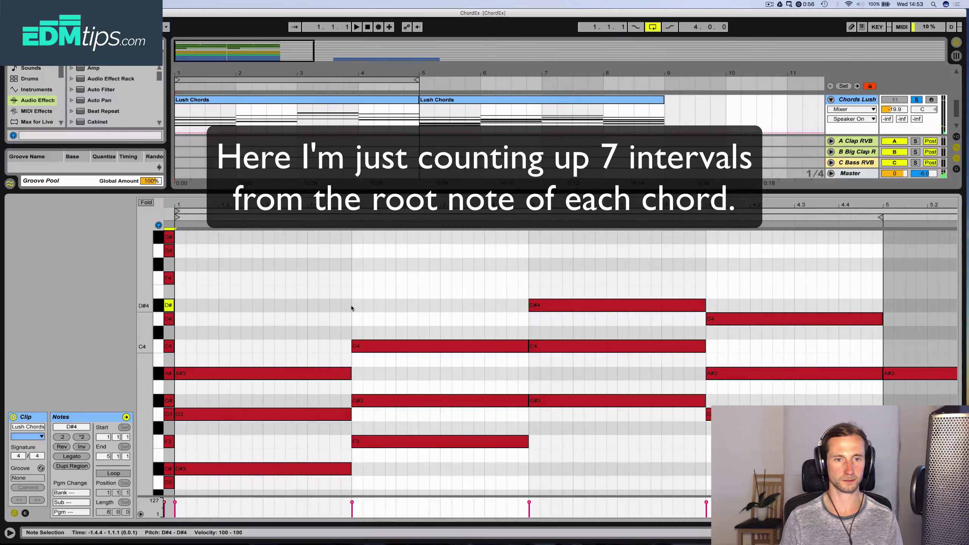
double_click(358, 304)
drag(362, 305, 524, 309)
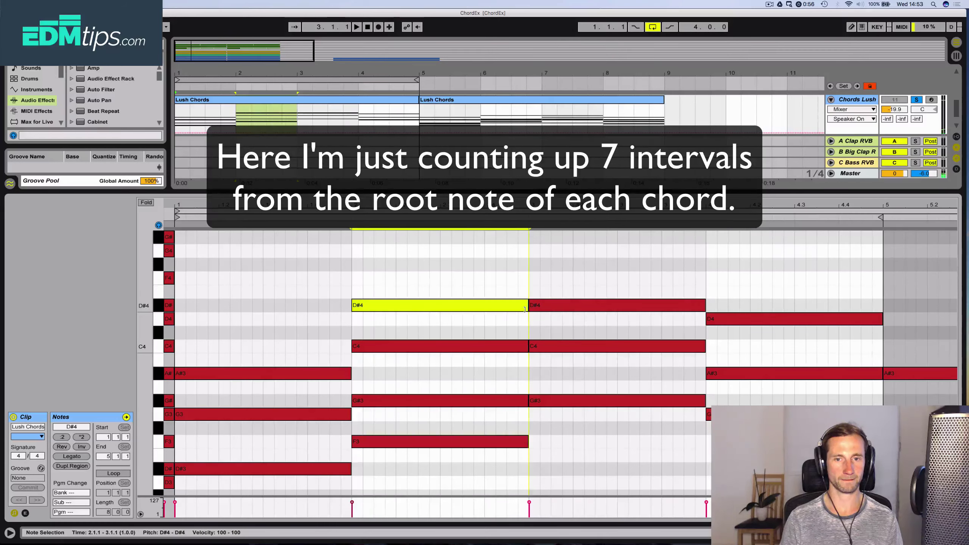
Count up from bar 3's root and add a G4 note across bar 3.
click(554, 400)
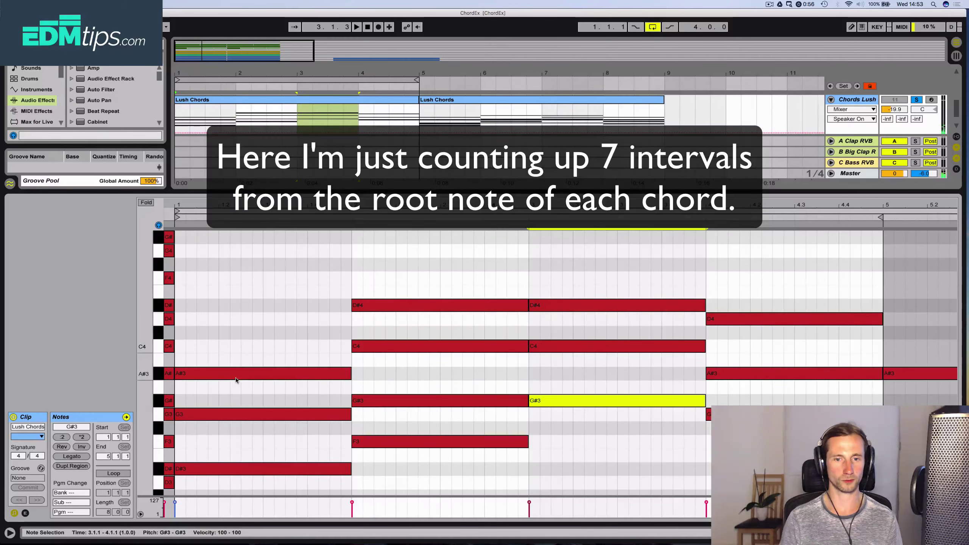
click(170, 375)
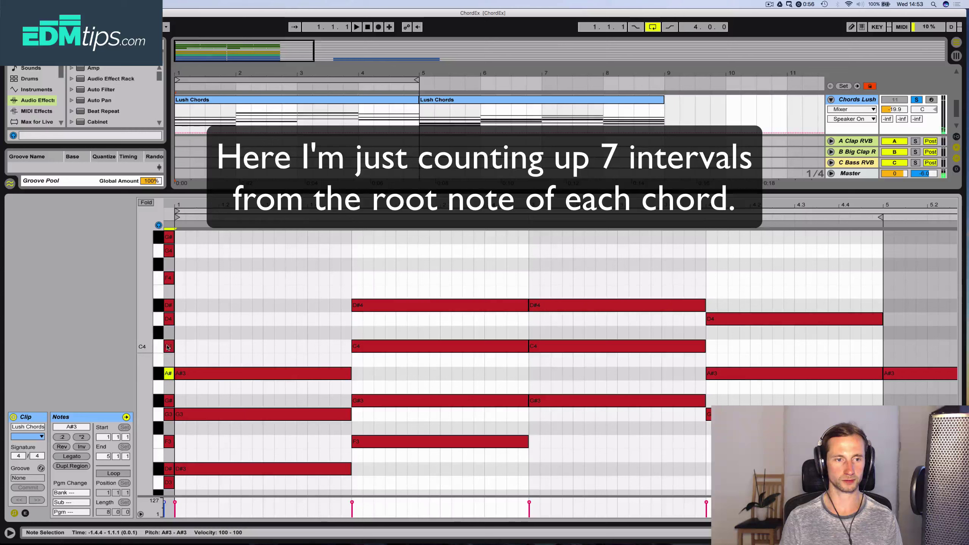
click(168, 347)
click(168, 305)
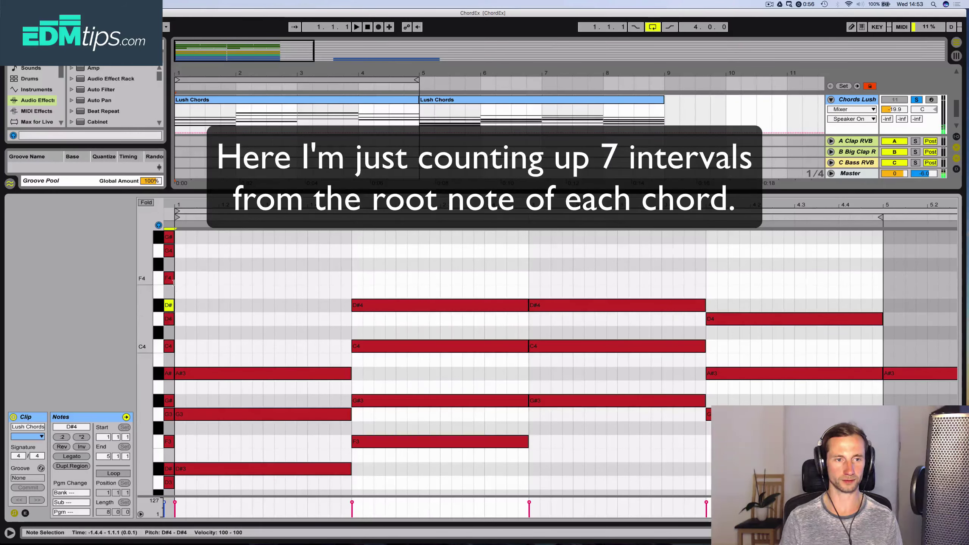
click(172, 279)
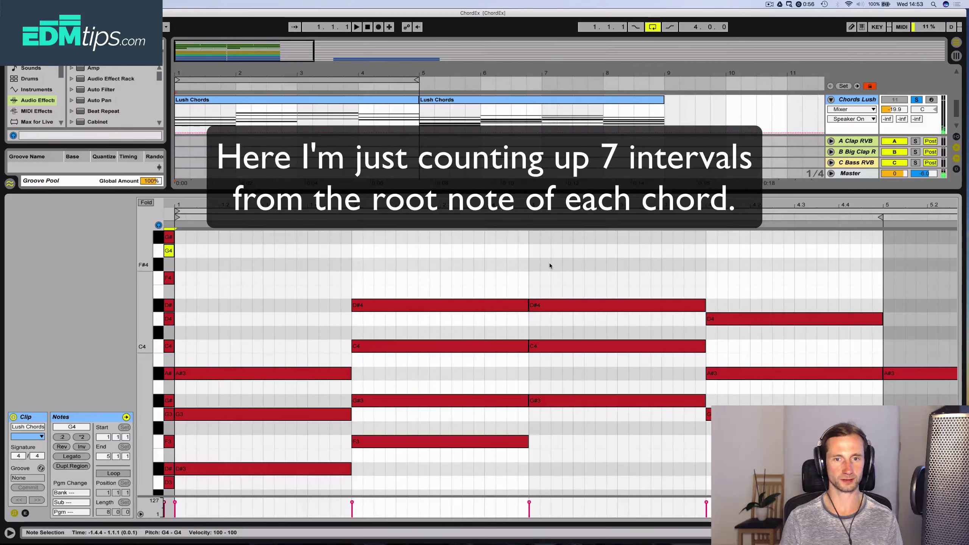
double_click(550, 250)
Add an F4 note above the G3 root, filling all of bar 4.
click(170, 409)
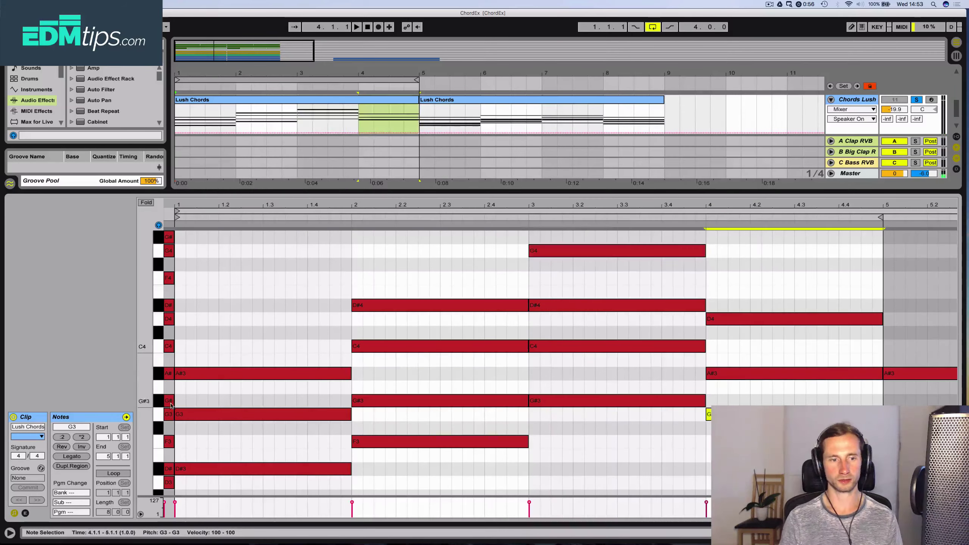
double_click(710, 278)
drag(717, 278, 883, 282)
key(space)
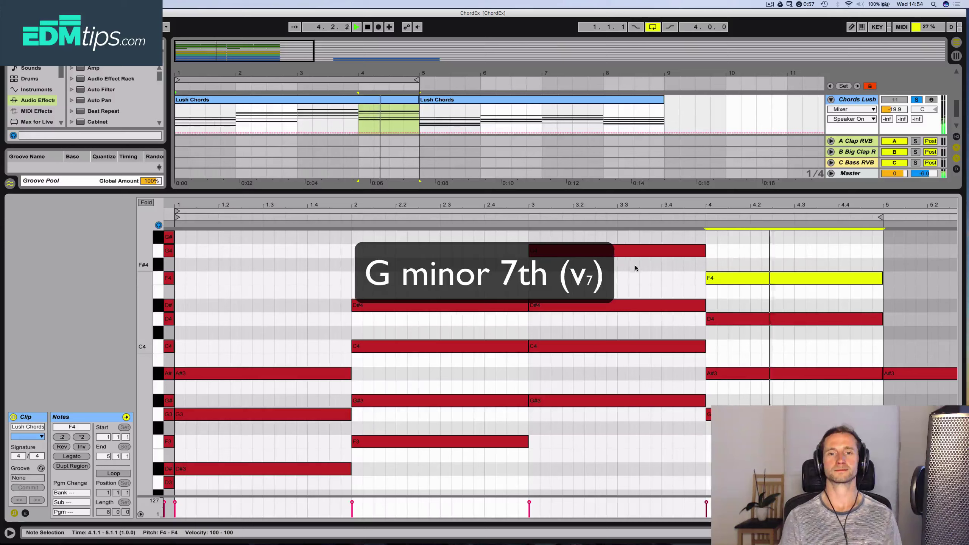
key(space)
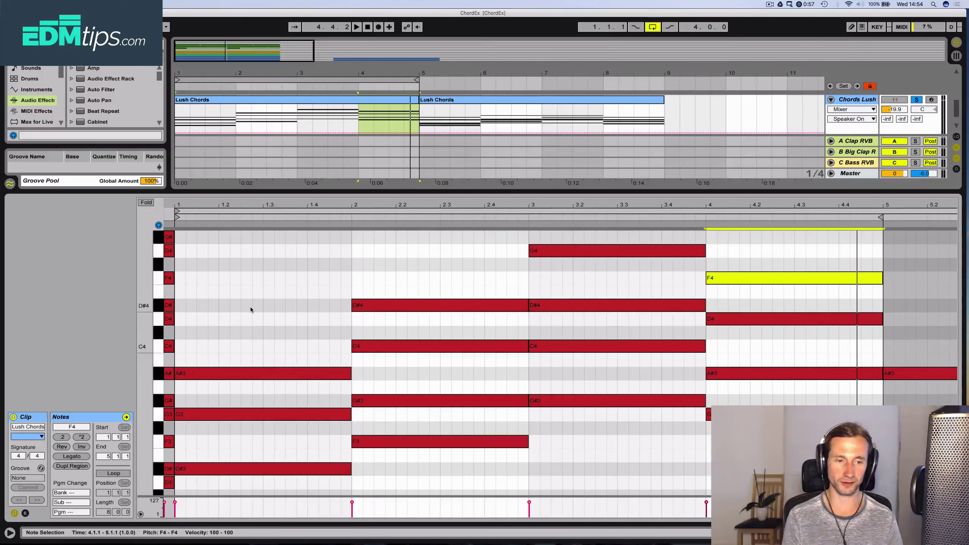
Copy bar 1's A#3 up to D4 and bar 2's D#4 up to G4 as ninths.
click(250, 307)
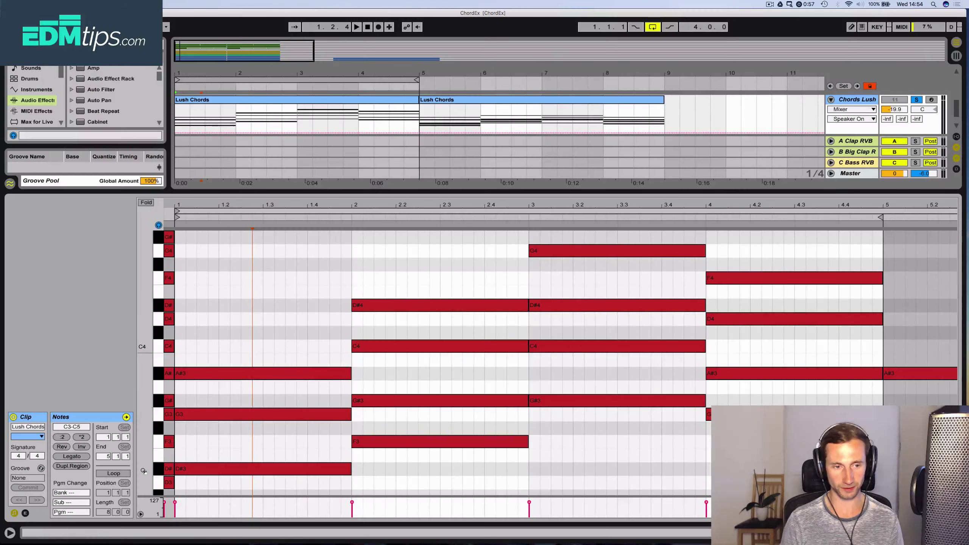
click(197, 373)
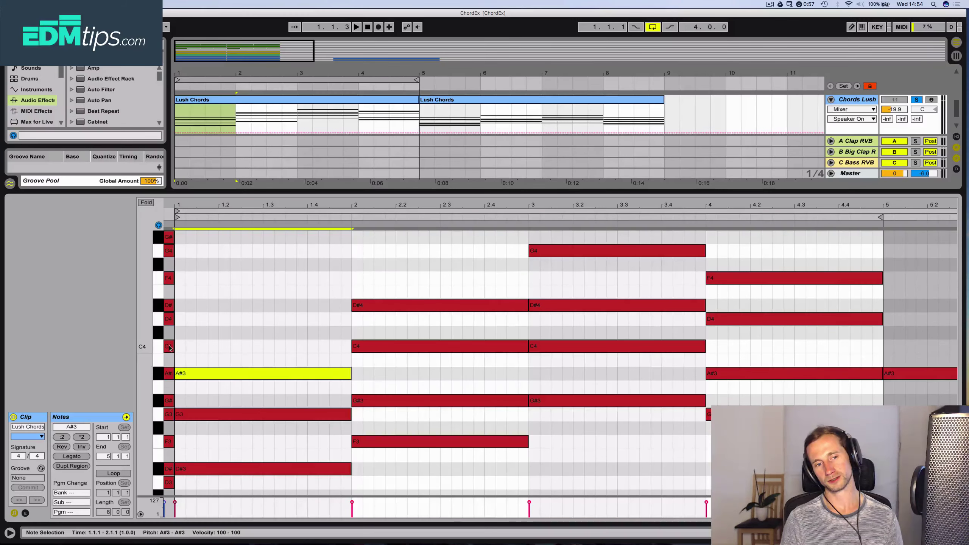
click(218, 318)
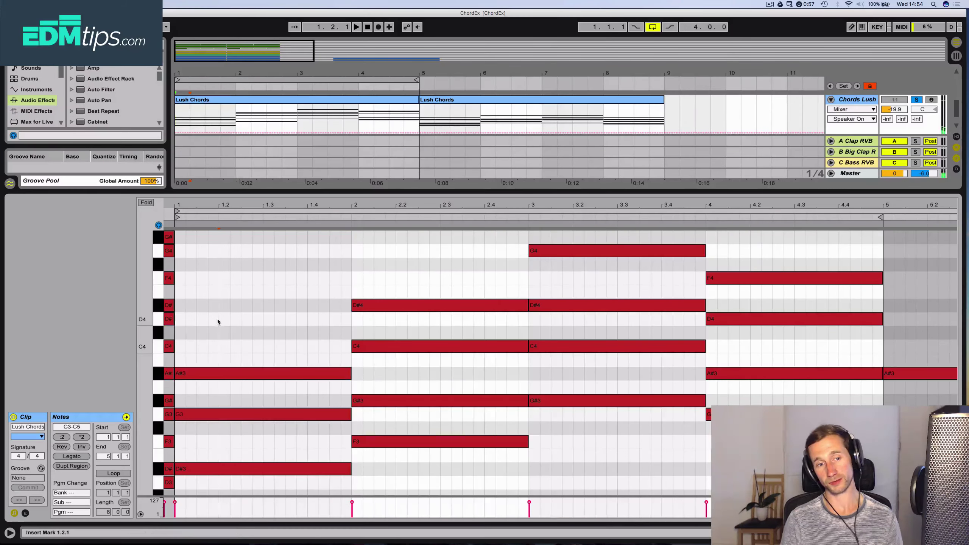
drag(215, 373, 219, 323)
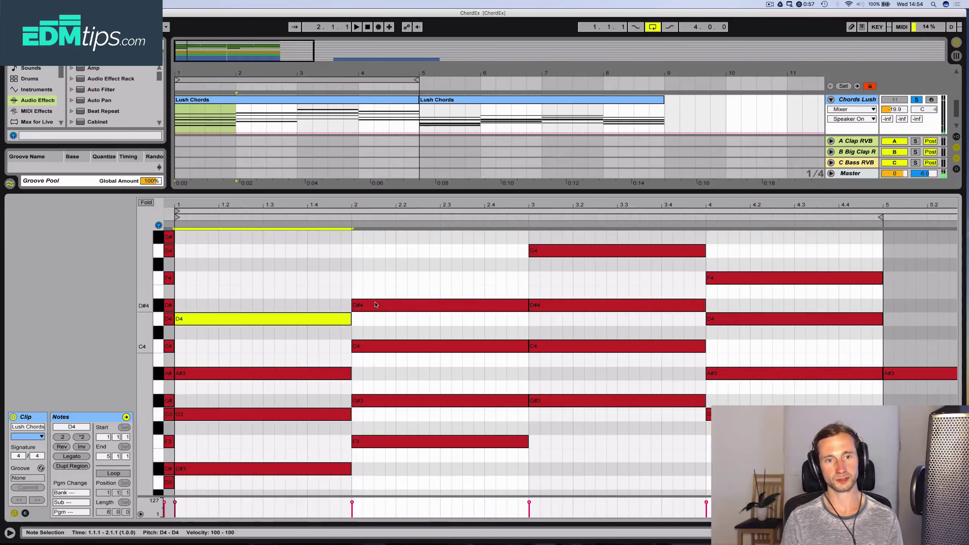
drag(375, 307, 378, 253)
Add ninths to bars 3 and 4 by copying G4 up to A#4 and F4 up to G#4.
click(591, 263)
scroll(541, 347, up, 5)
scroll(541, 346, left, 1)
scroll(541, 346, down, 1)
drag(545, 360, 545, 320)
click(726, 374)
drag(724, 389, 724, 346)
key(Home)
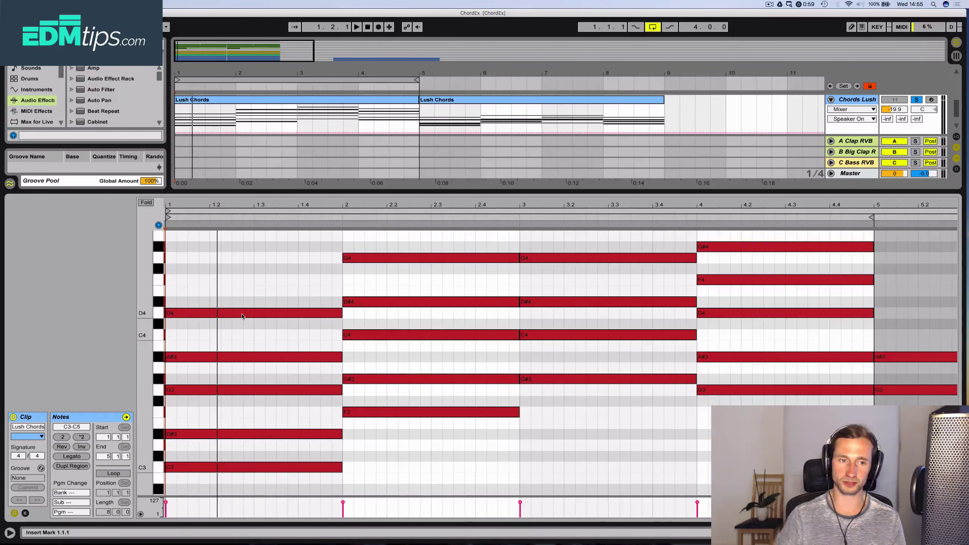
Drop the G4 and D#4 notes in bars 2 and 3 an octave to G3 and D#3.
click(351, 261)
key(shift+Down)
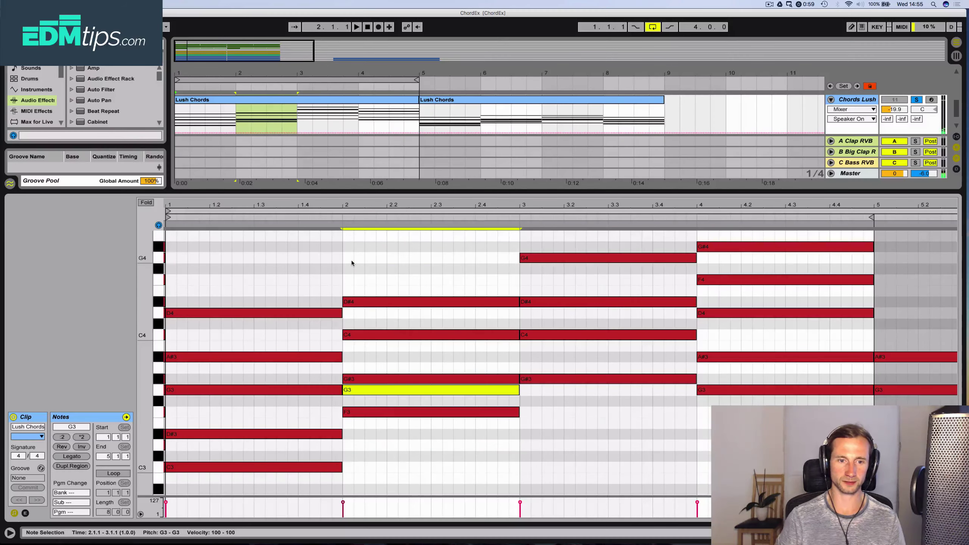
click(359, 302)
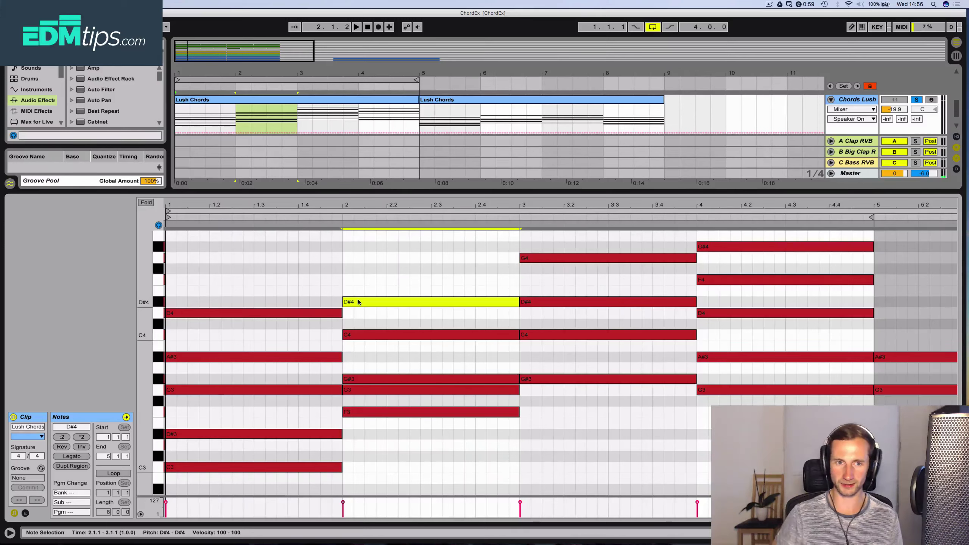
key(shift+Down)
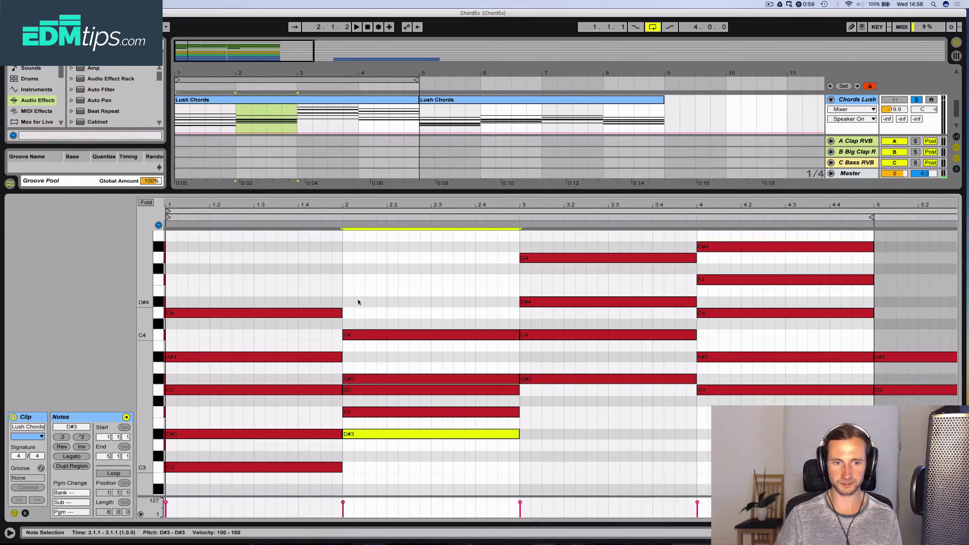
click(559, 257)
key(shift+Down)
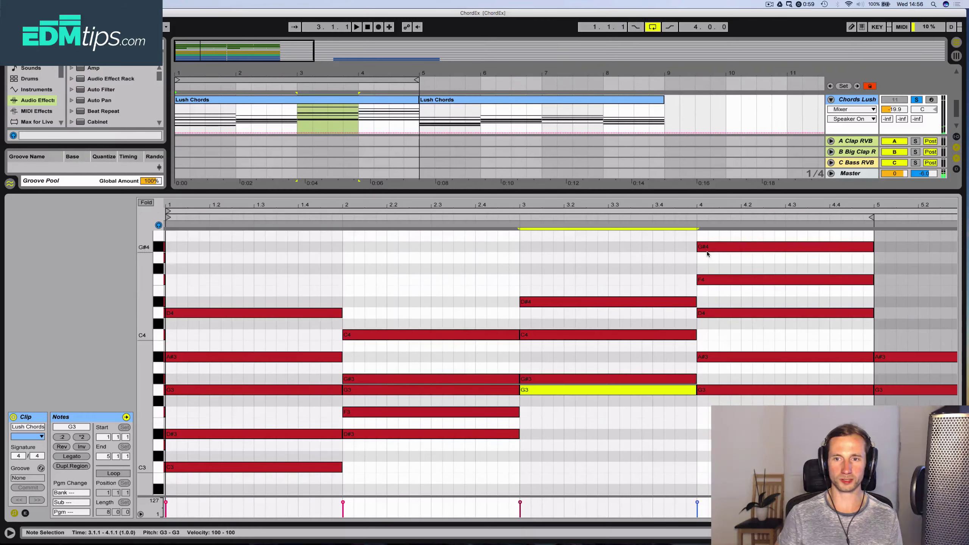
click(577, 301)
key(shift+Down)
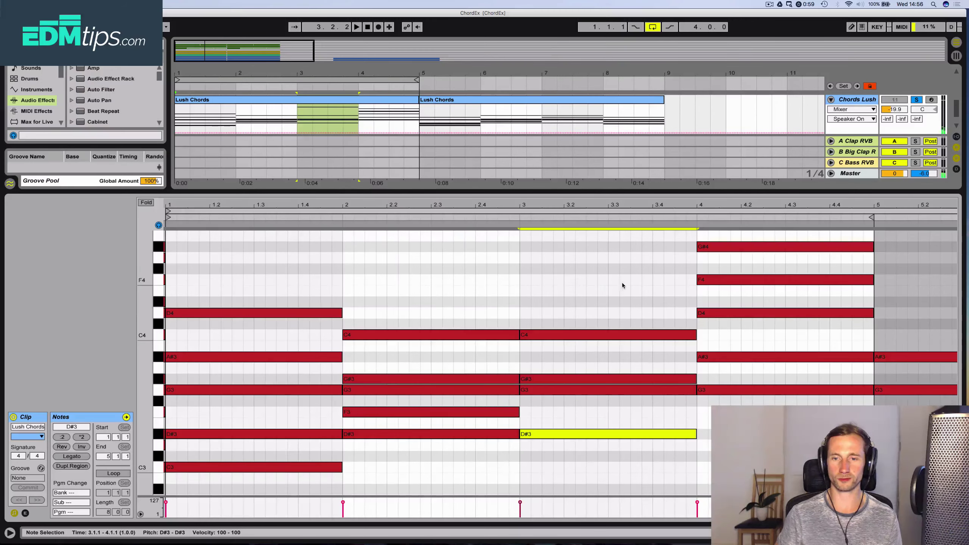
click(622, 283)
Move bar 4's G#4 and F4 down an octave to G#3 and F3.
click(707, 252)
key(shift+Down)
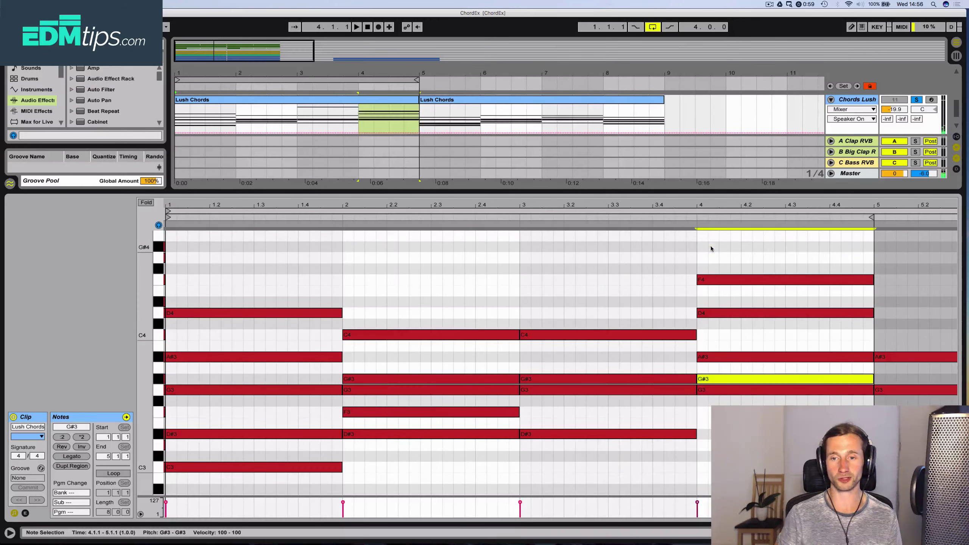
click(710, 281)
key(shift+Down)
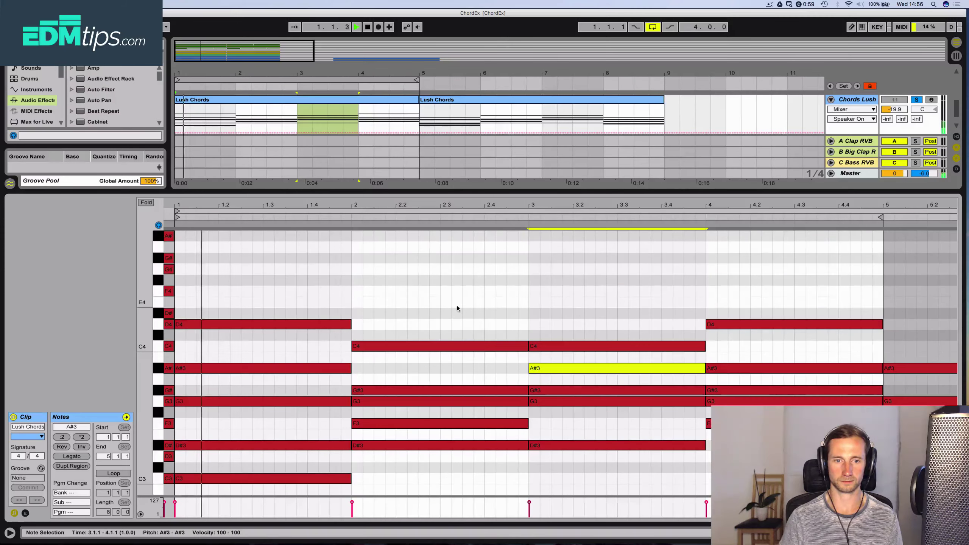
click(397, 295)
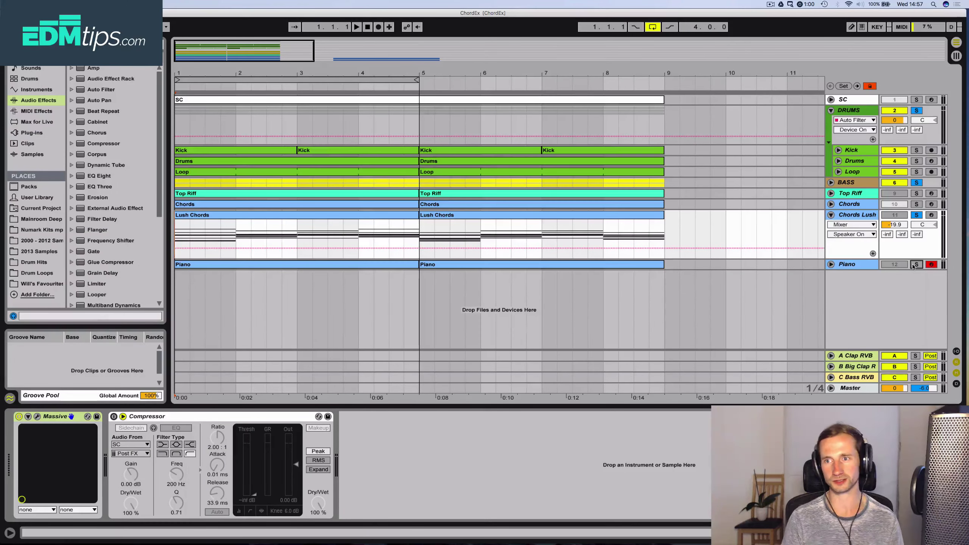
Solo the Piano track to hear its riff in the arrangement.
click(915, 264)
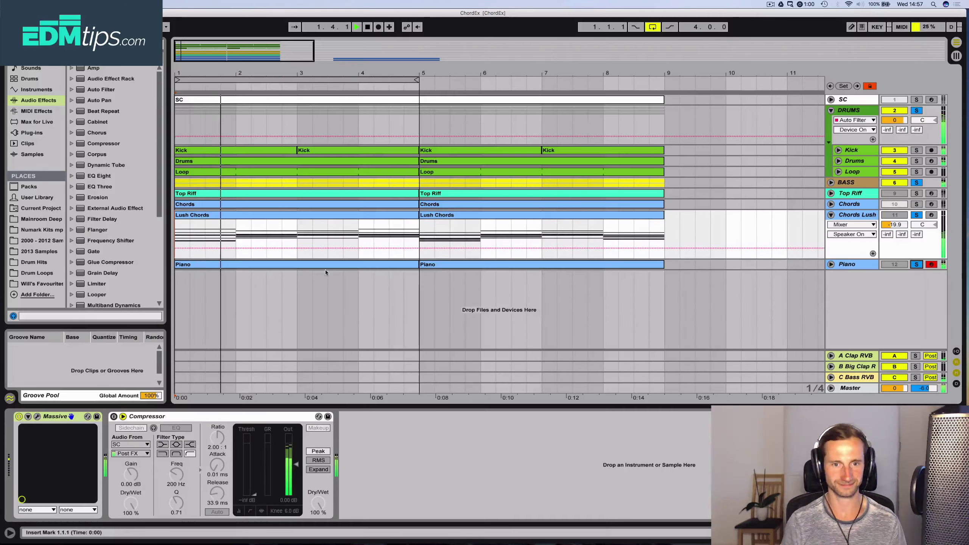
Stop the transport playing the soloed Piano riff.
key(space)
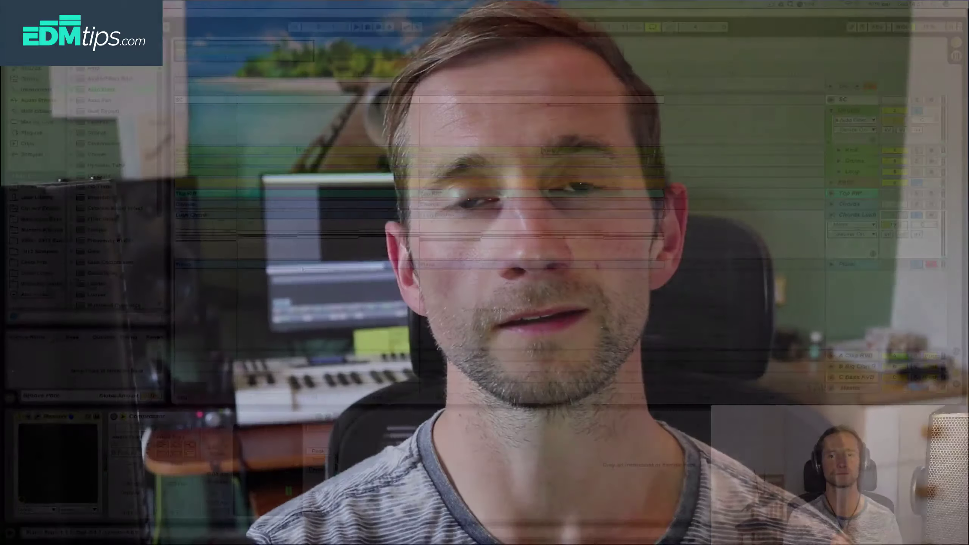